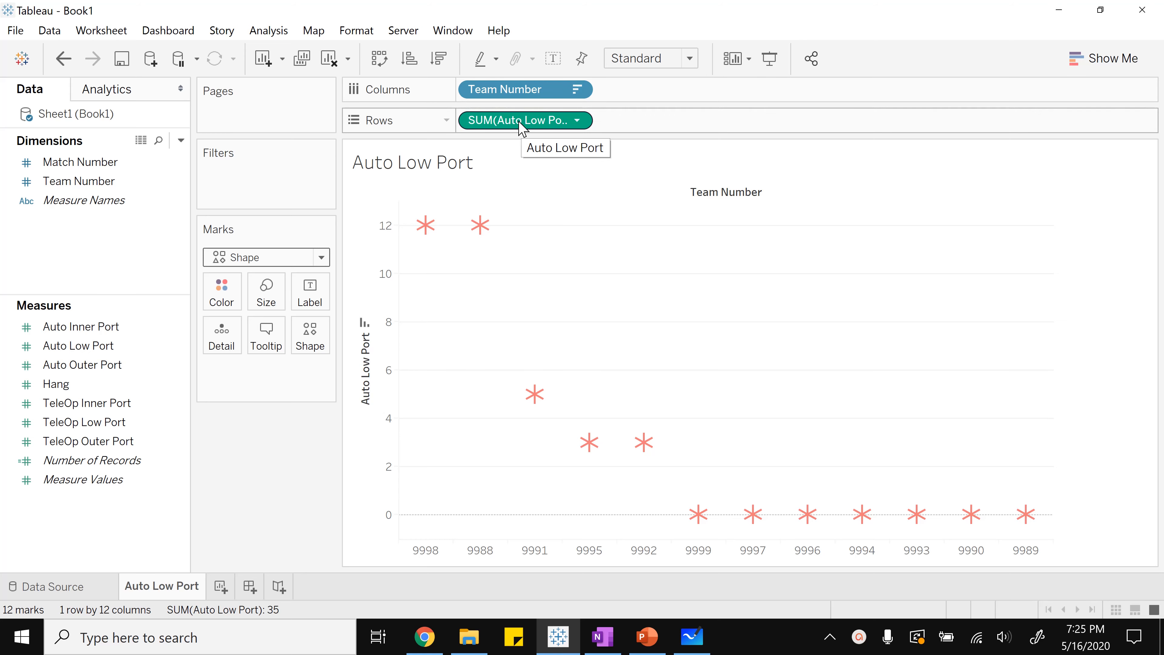
# Change the Auto Low Port chart's mark type to Bar and color the bars yellow
pyautogui.moveTo(425, 224)
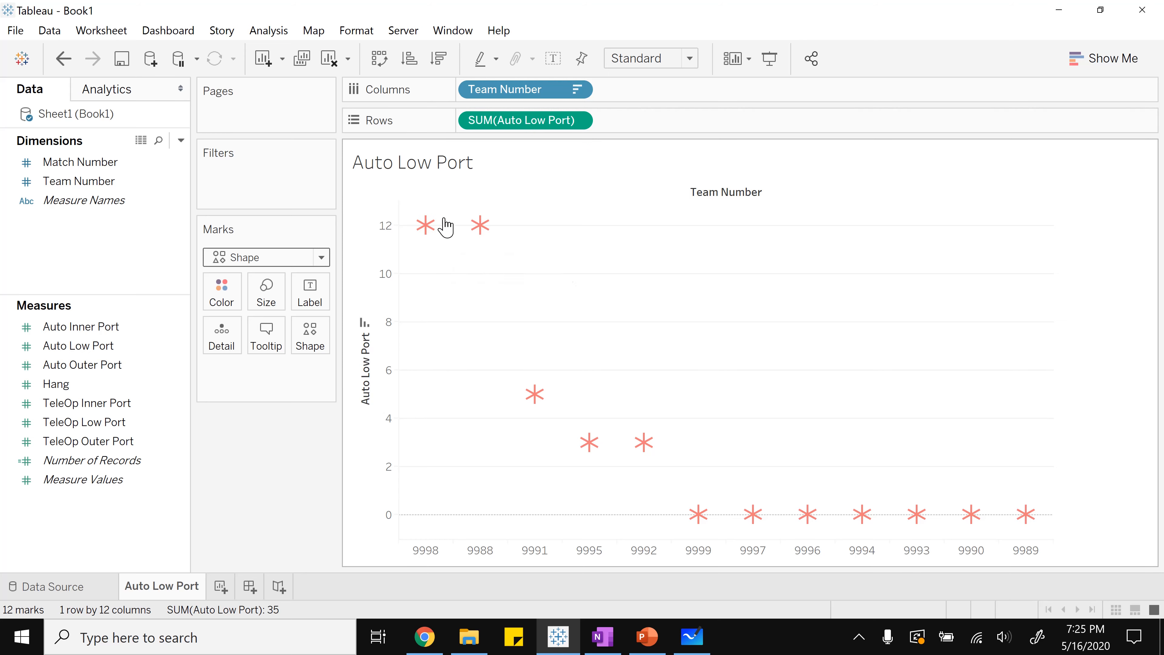
pyautogui.click(322, 258)
pyautogui.click(265, 299)
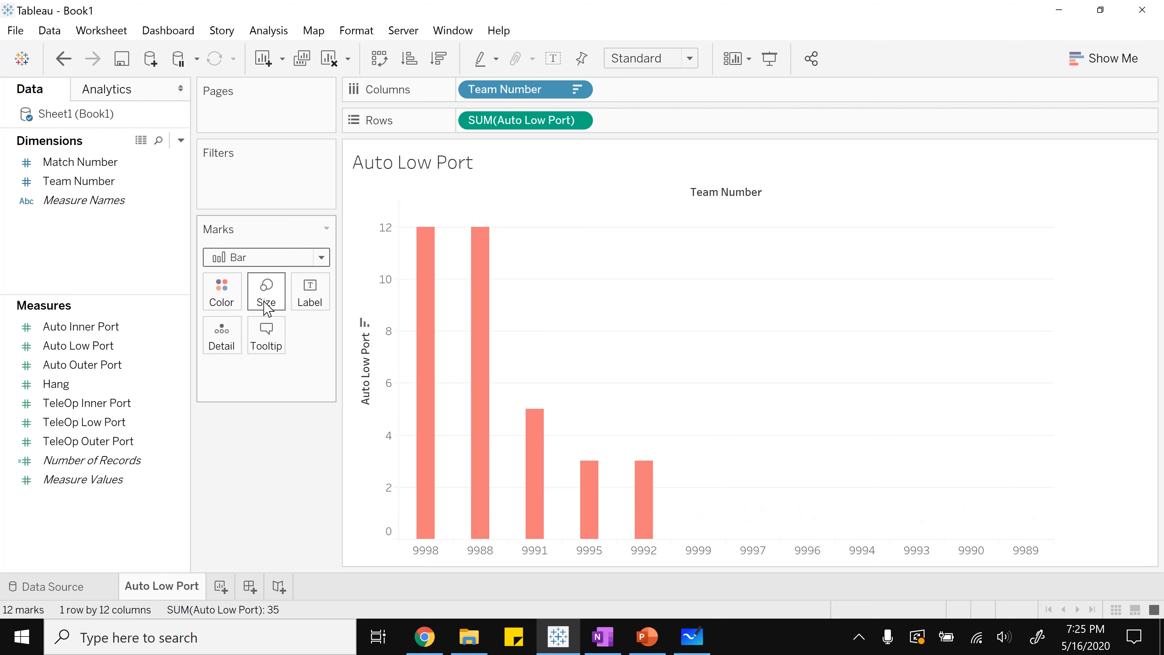
pyautogui.click(222, 291)
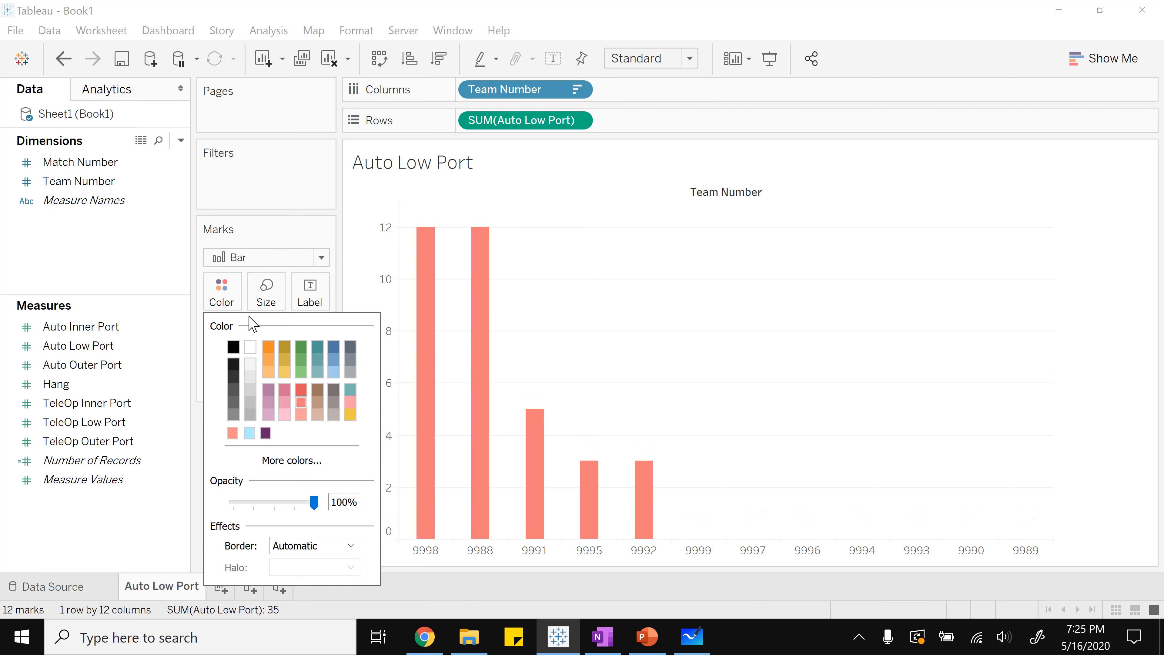
pyautogui.click(285, 372)
pyautogui.click(785, 306)
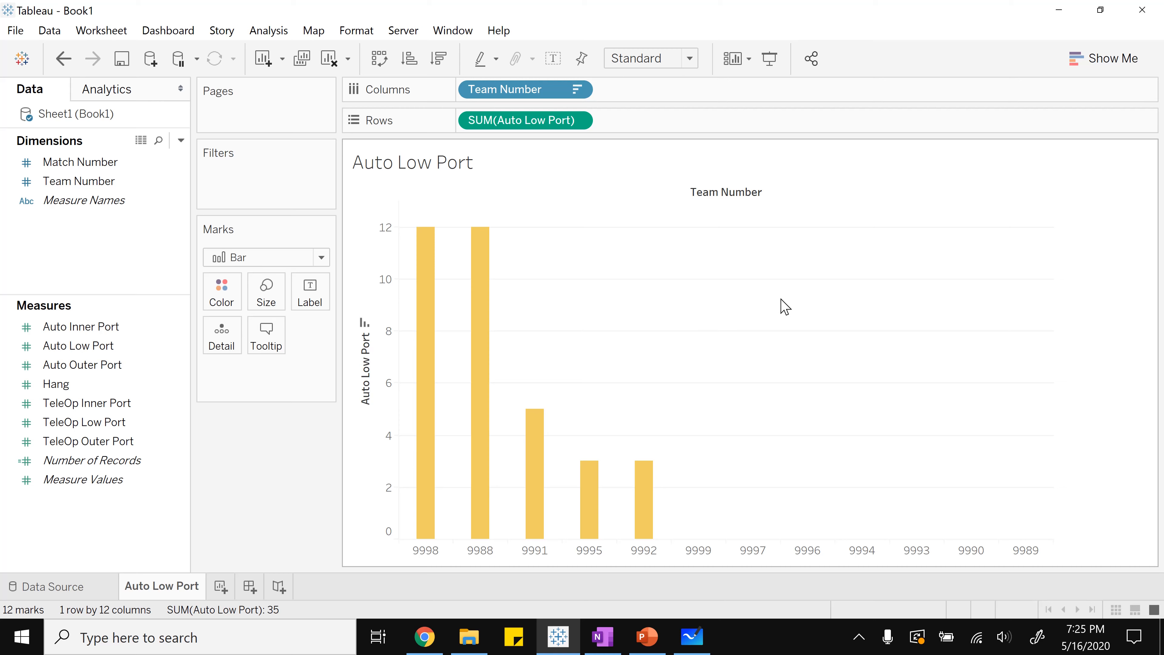
# Add a new worksheet and rename it Multiple Measures
pyautogui.click(220, 586)
pyautogui.rightClick(225, 591)
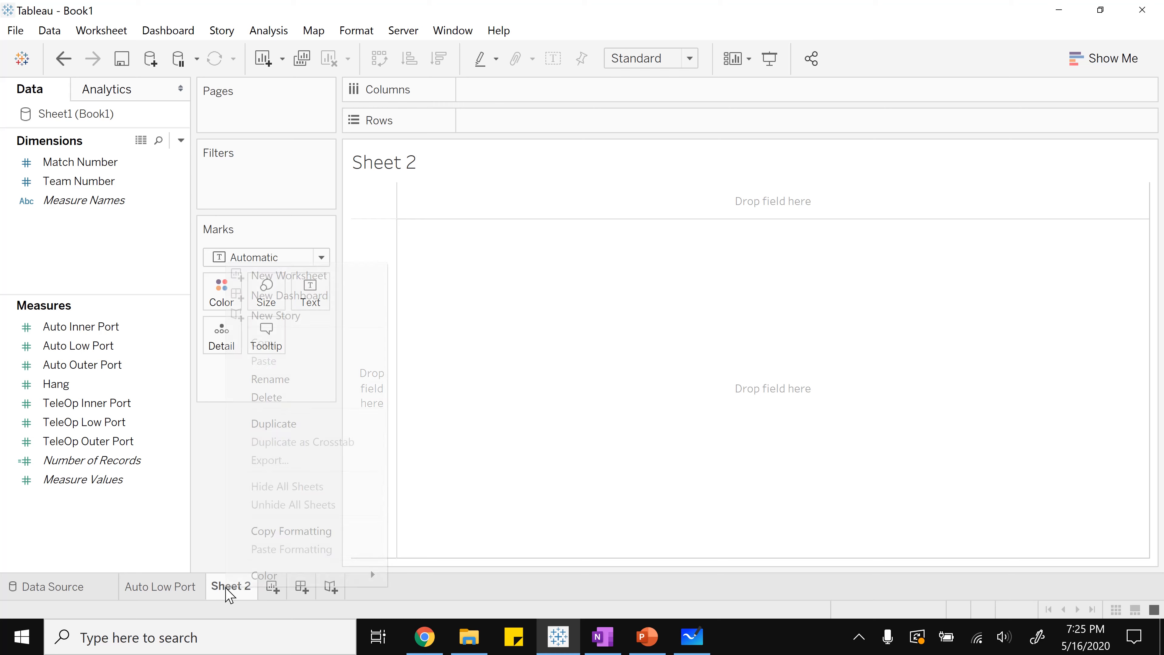
pyautogui.click(293, 379)
pyautogui.write('Mult')
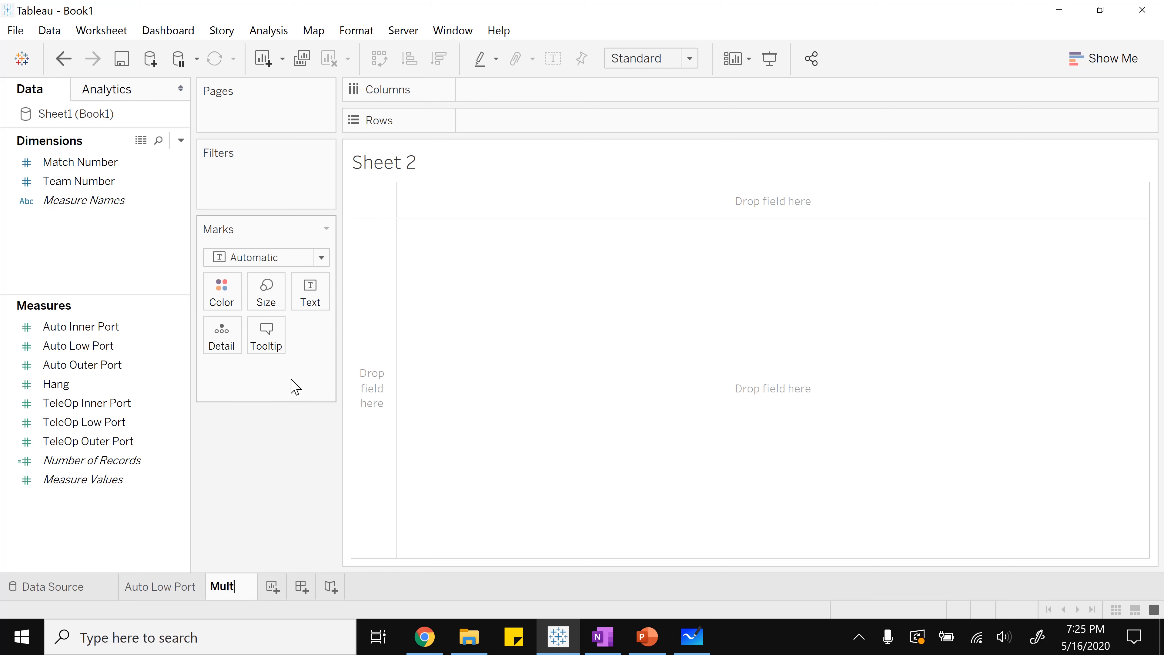
pyautogui.write('iple Measures')
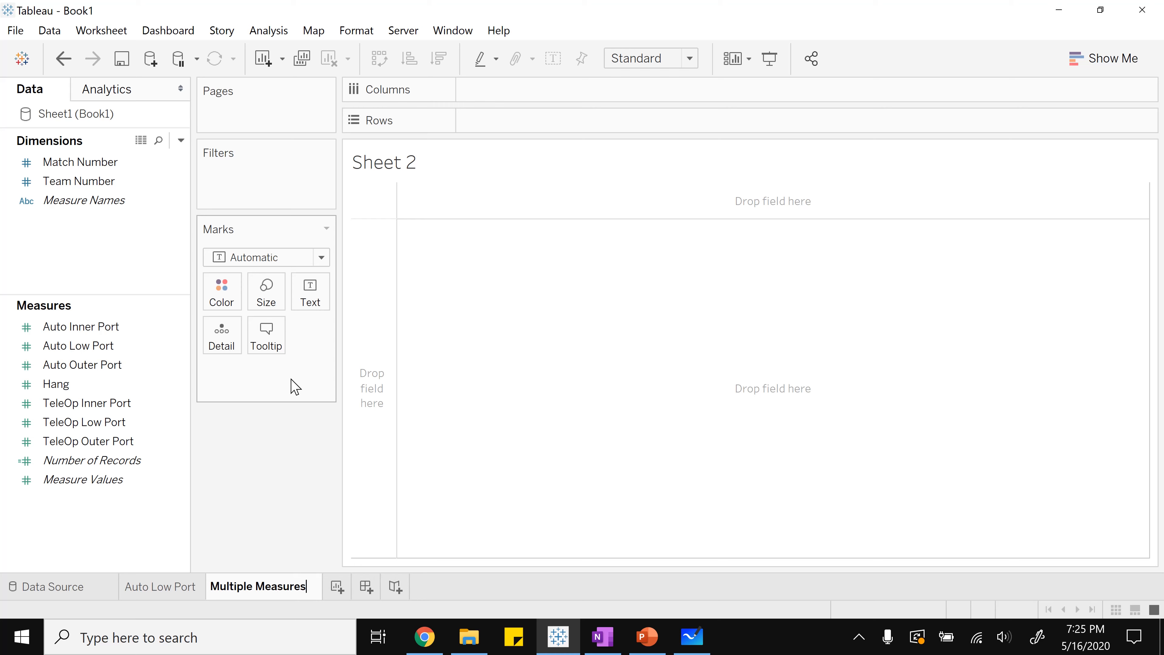
pyautogui.press('Return')
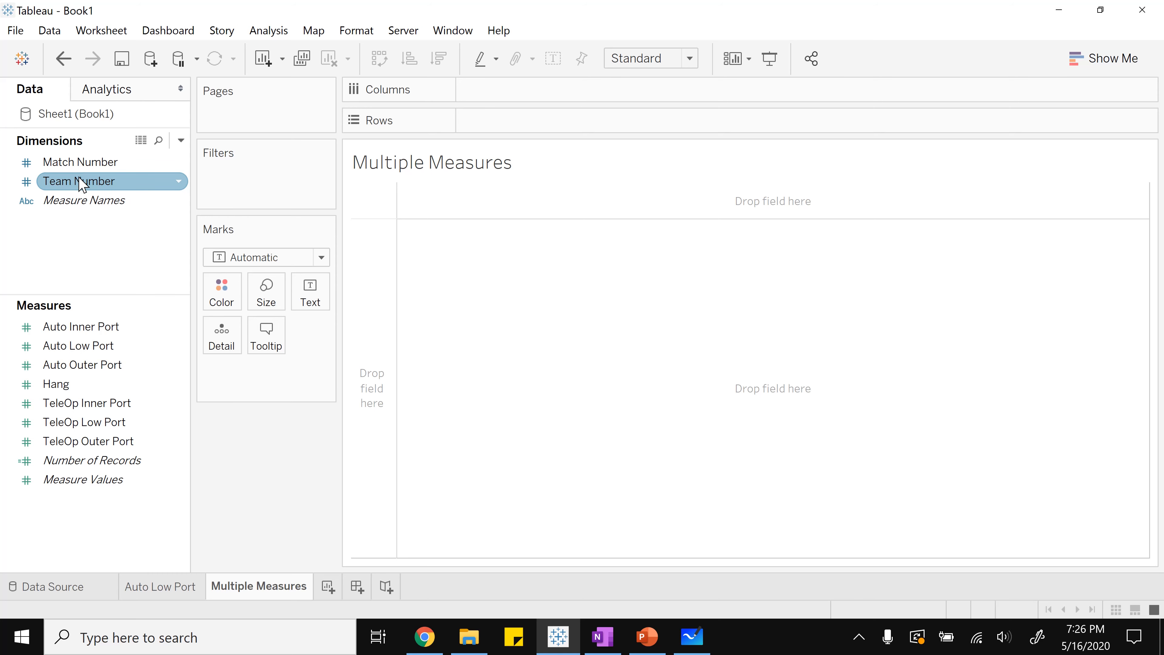
# Chart TeleOp Low Port in rows against Team Number in columns, with the teams sorted in descending order
pyautogui.moveTo(82, 183); pyautogui.dragTo(507, 93)
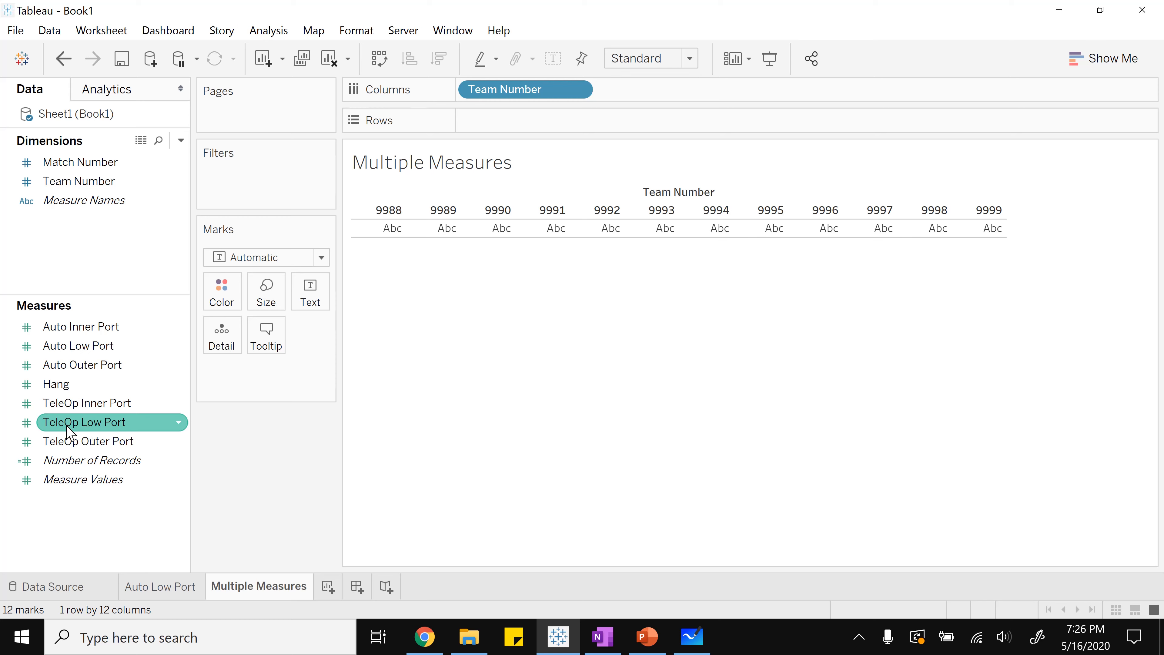
pyautogui.moveTo(69, 429); pyautogui.dragTo(499, 123)
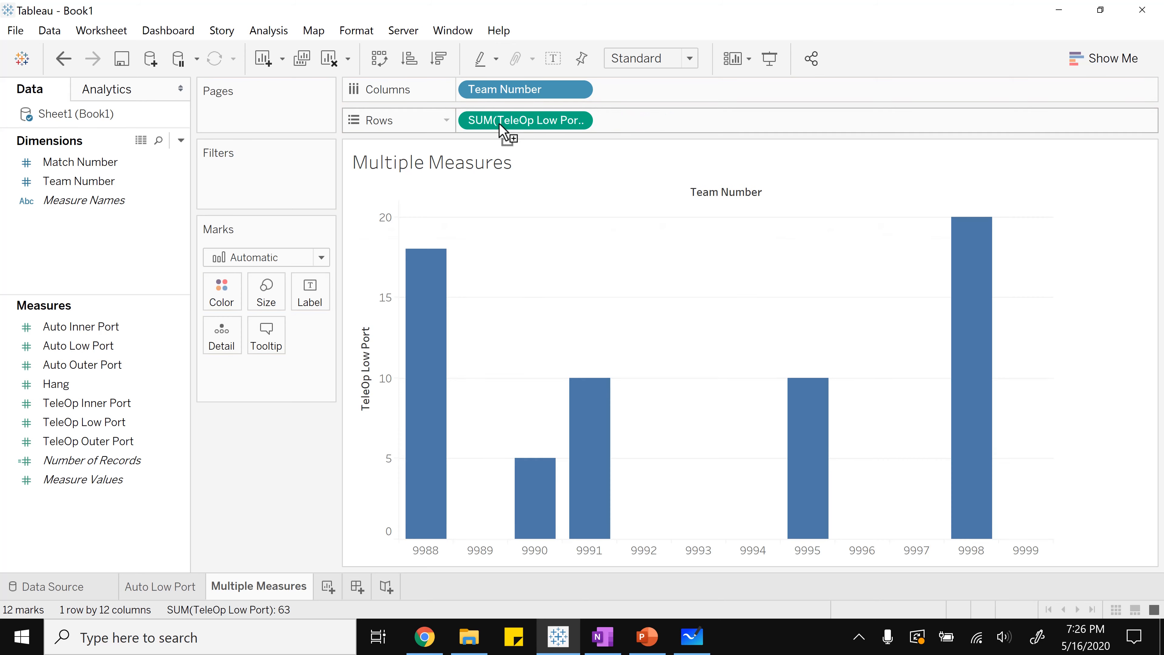
pyautogui.click(437, 60)
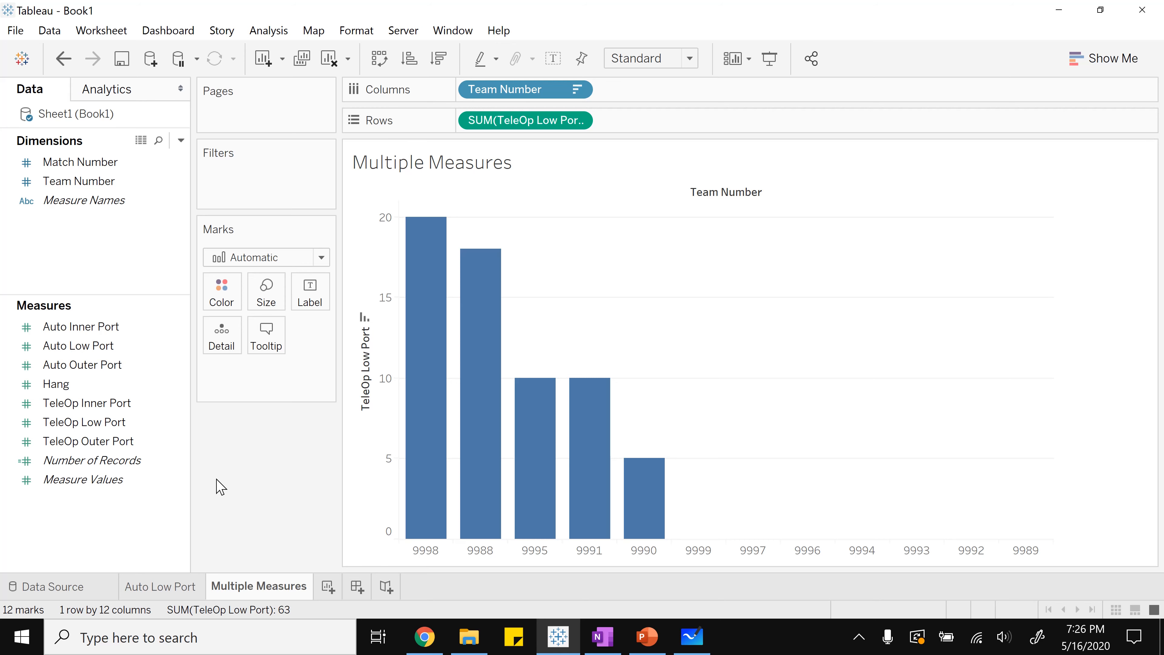
# Try TeleOp Outer Port as a second row chart with its own sort order, and remove it from the rows
pyautogui.click(110, 441)
pyautogui.moveTo(90, 451); pyautogui.dragTo(667, 129)
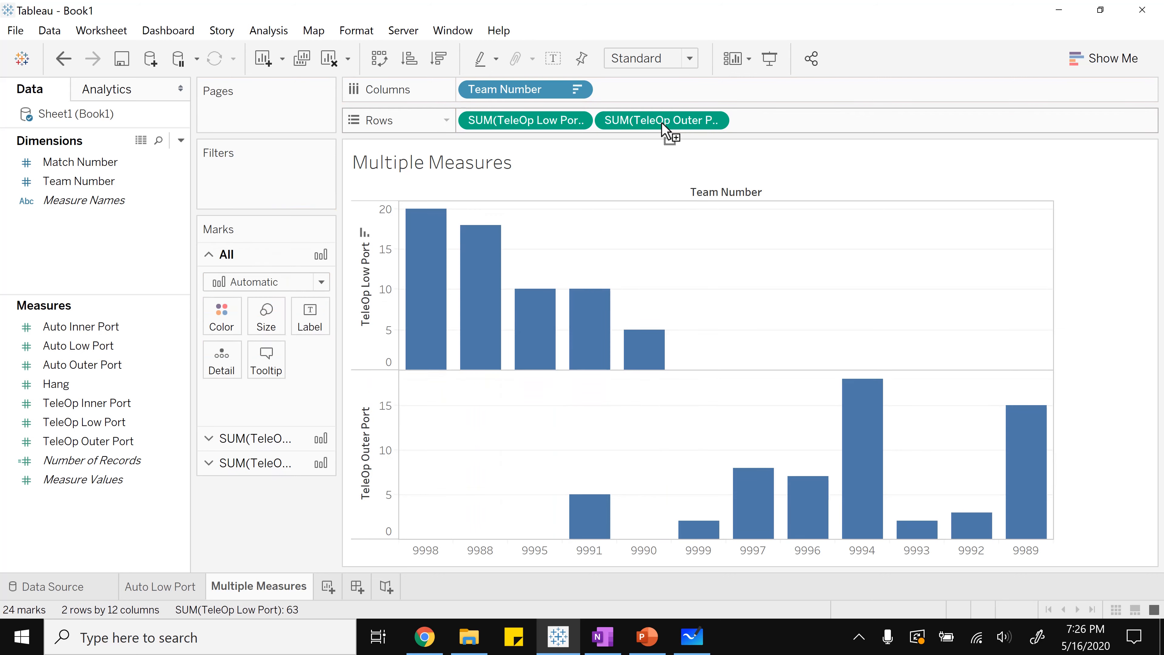
pyautogui.moveTo(591, 370)
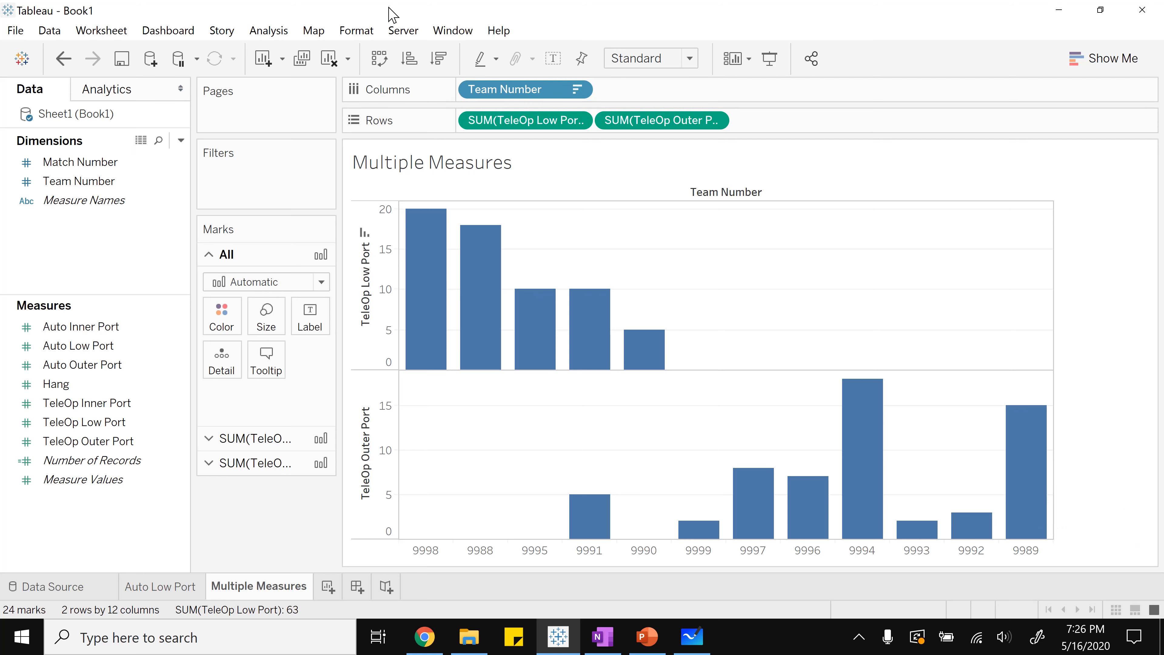
pyautogui.click(412, 59)
pyautogui.click(439, 60)
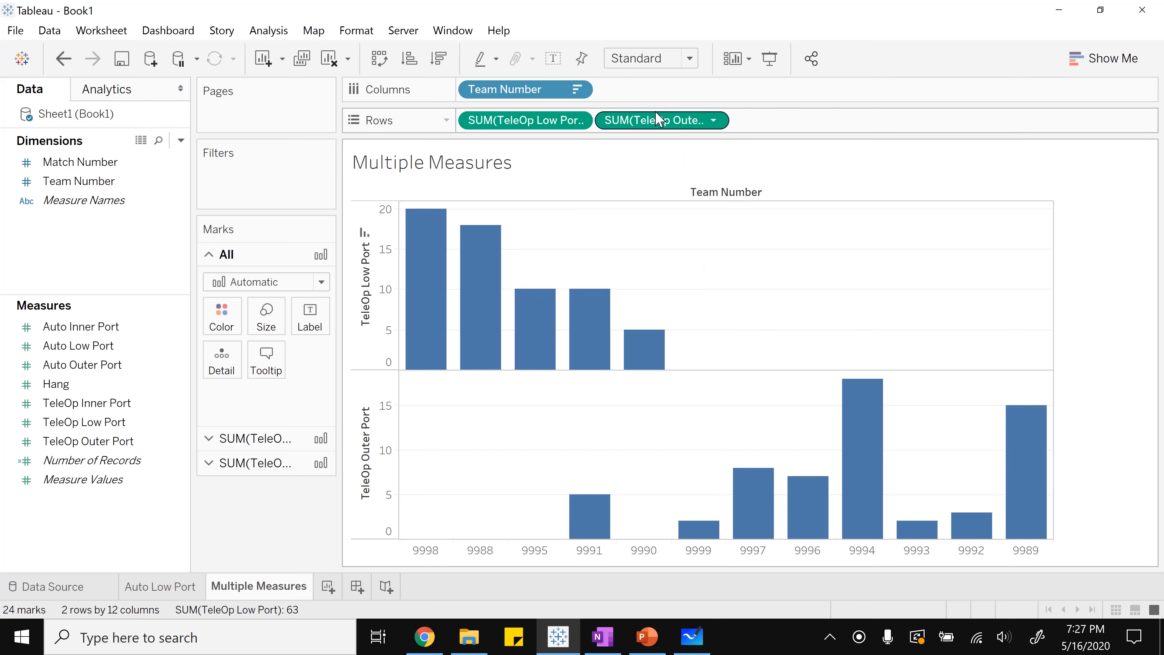
pyautogui.moveTo(661, 120); pyautogui.dragTo(275, 532)
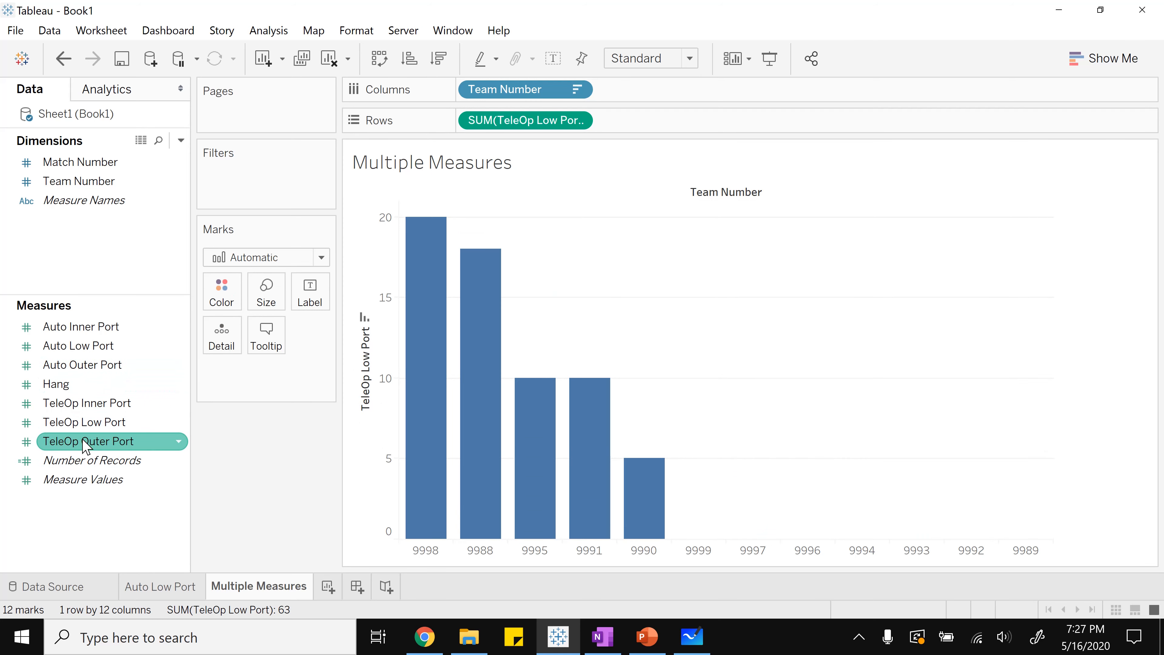
# Combine TeleOp Outer Port with TeleOp Low Port on the same vertical axis, and inspect team 9998's two measure headers
pyautogui.moveTo(86, 441); pyautogui.dragTo(372, 236)
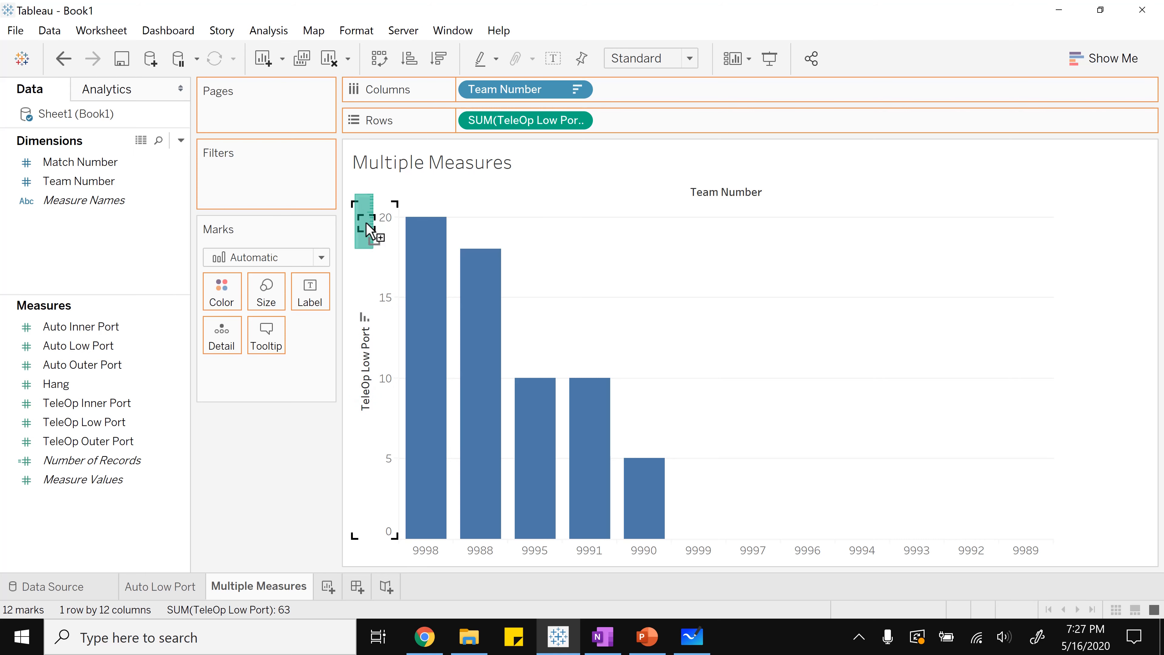
pyautogui.moveTo(366, 238); pyautogui.dragTo(372, 334)
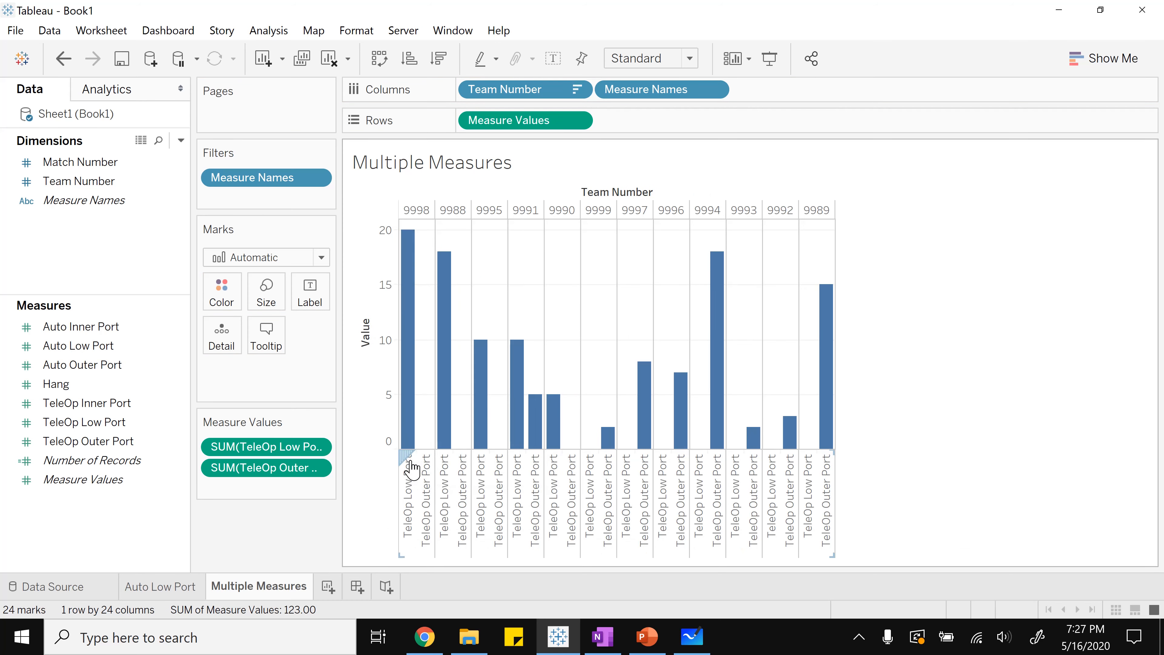
pyautogui.click(408, 504)
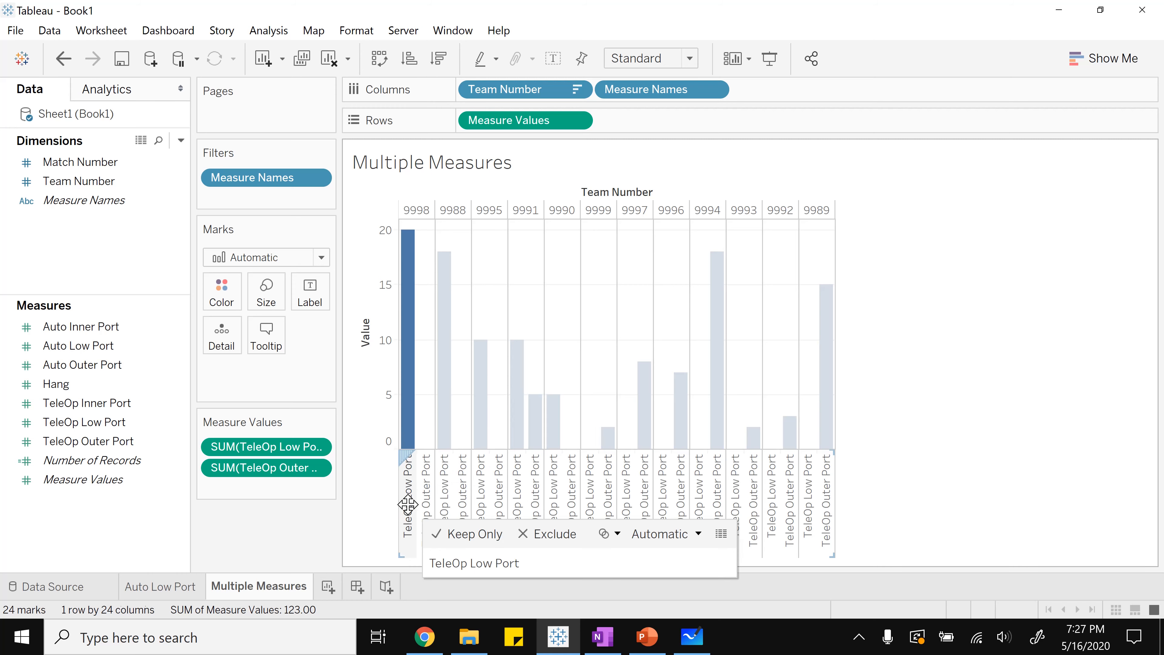
pyautogui.click(426, 495)
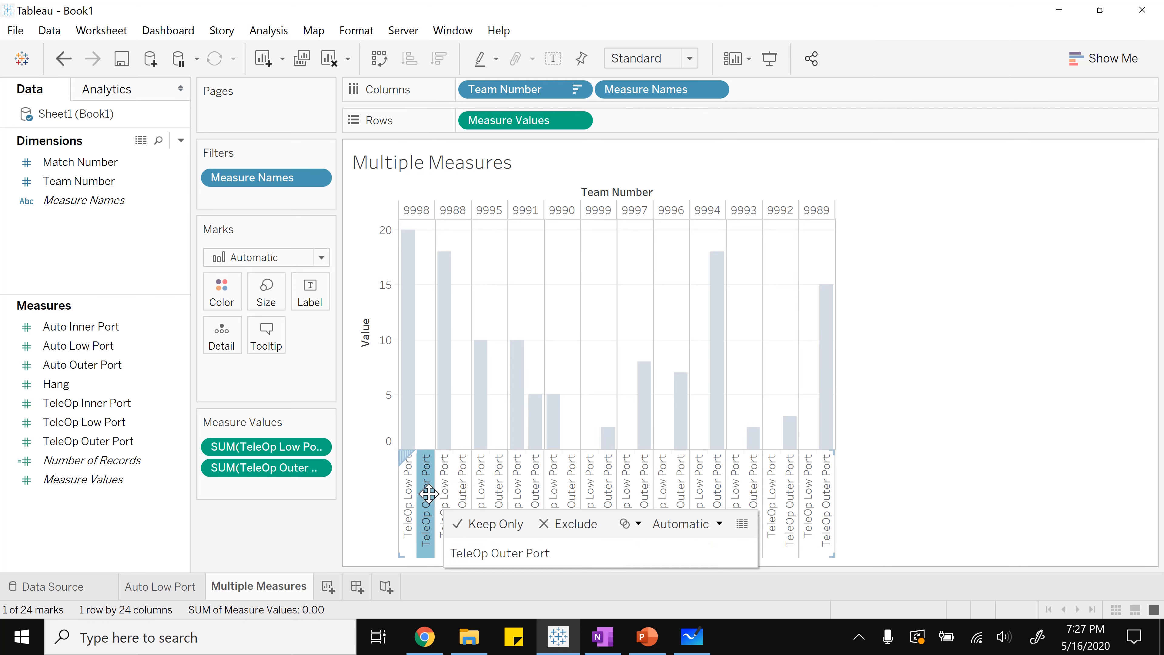
pyautogui.click(880, 427)
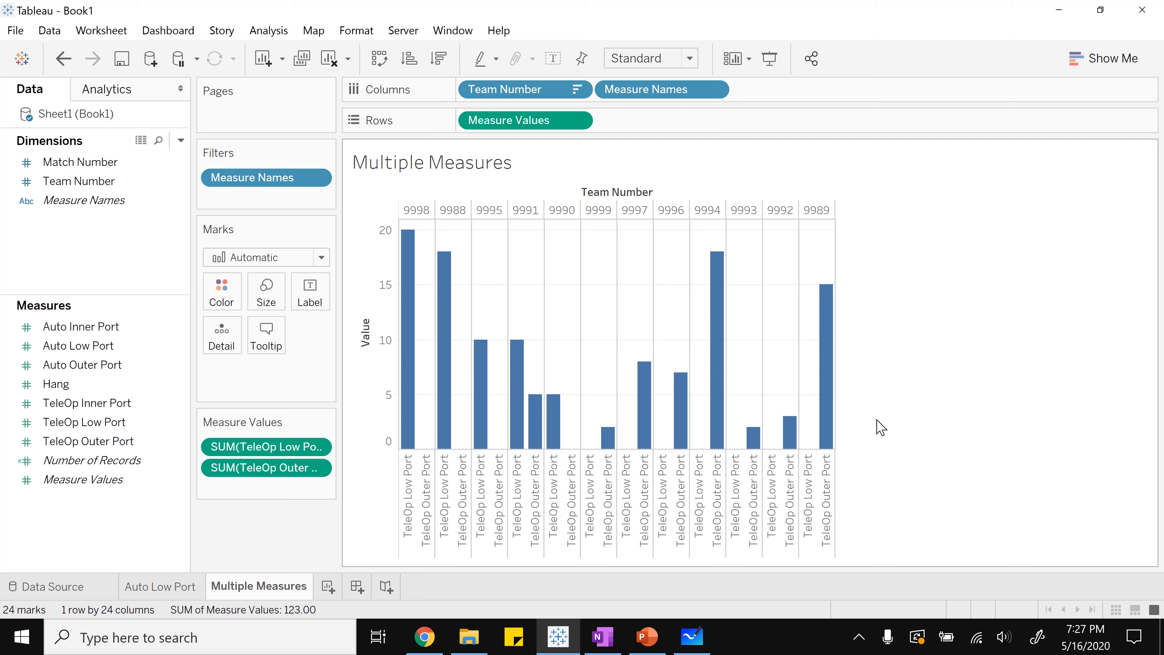
# Try ascending order for the measures within each team and set their sort back to descending
pyautogui.click(439, 58)
pyautogui.click(408, 62)
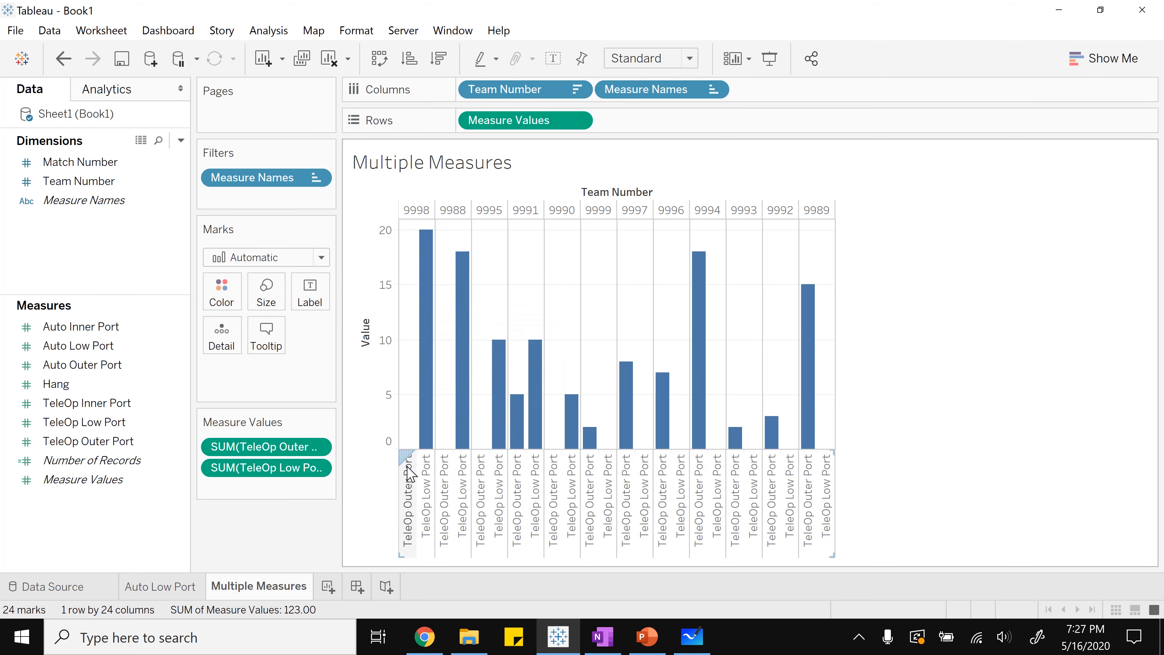
pyautogui.click(438, 58)
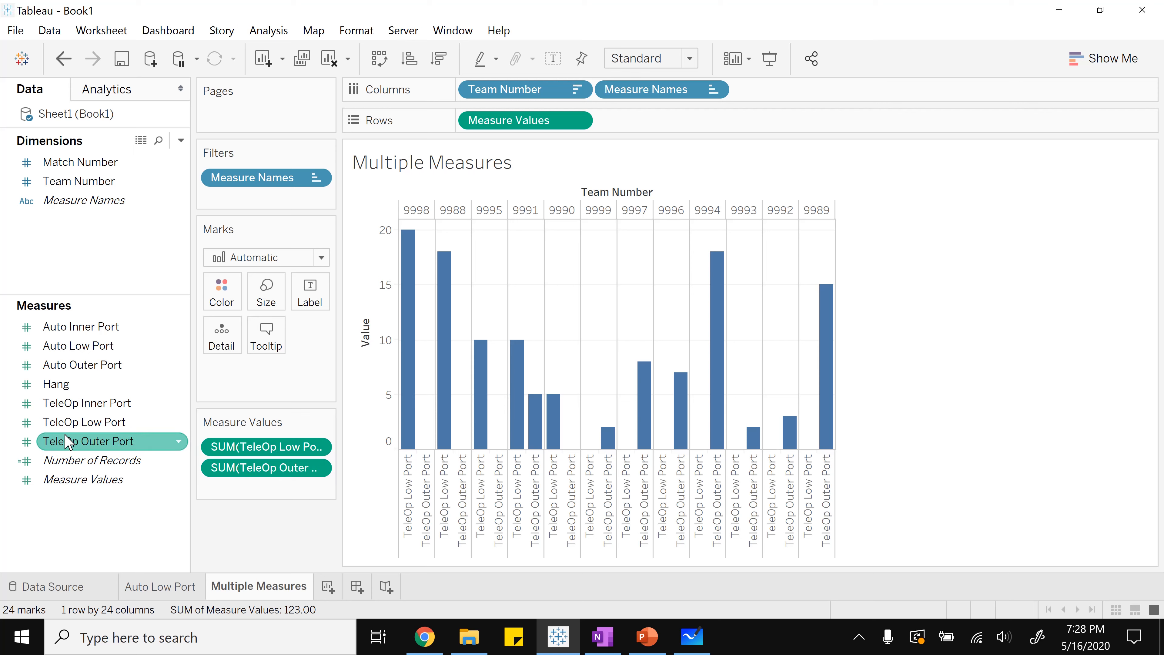
# Add TeleOp Inner Port to the measure values as a third measure and take it out again
pyautogui.moveTo(62, 403); pyautogui.dragTo(246, 496)
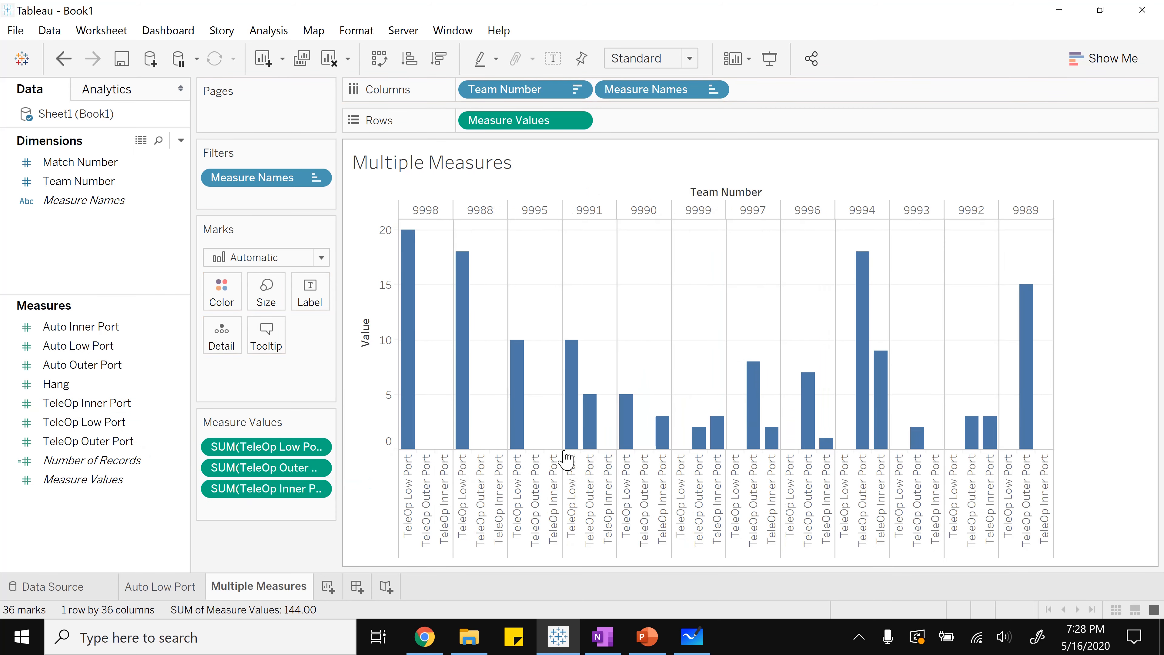
pyautogui.moveTo(281, 492); pyautogui.dragTo(252, 543)
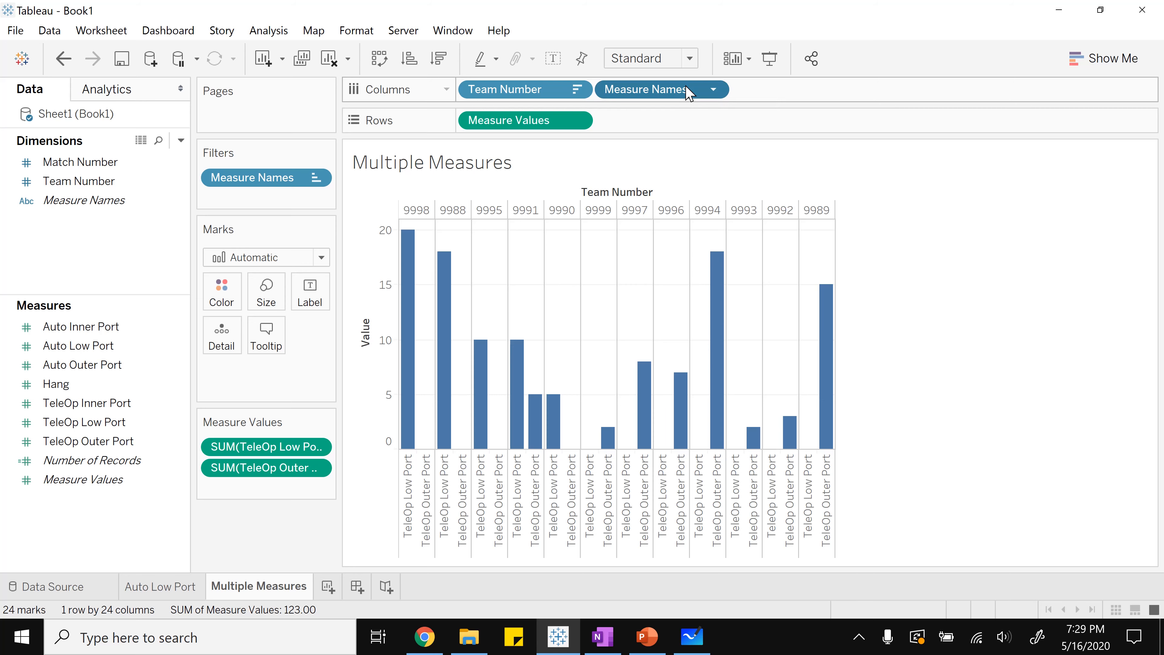
# Move Measure Names from the columns to the color encoding to stack both measures per team, and inspect the bar segments
pyautogui.moveTo(688, 92); pyautogui.dragTo(231, 290)
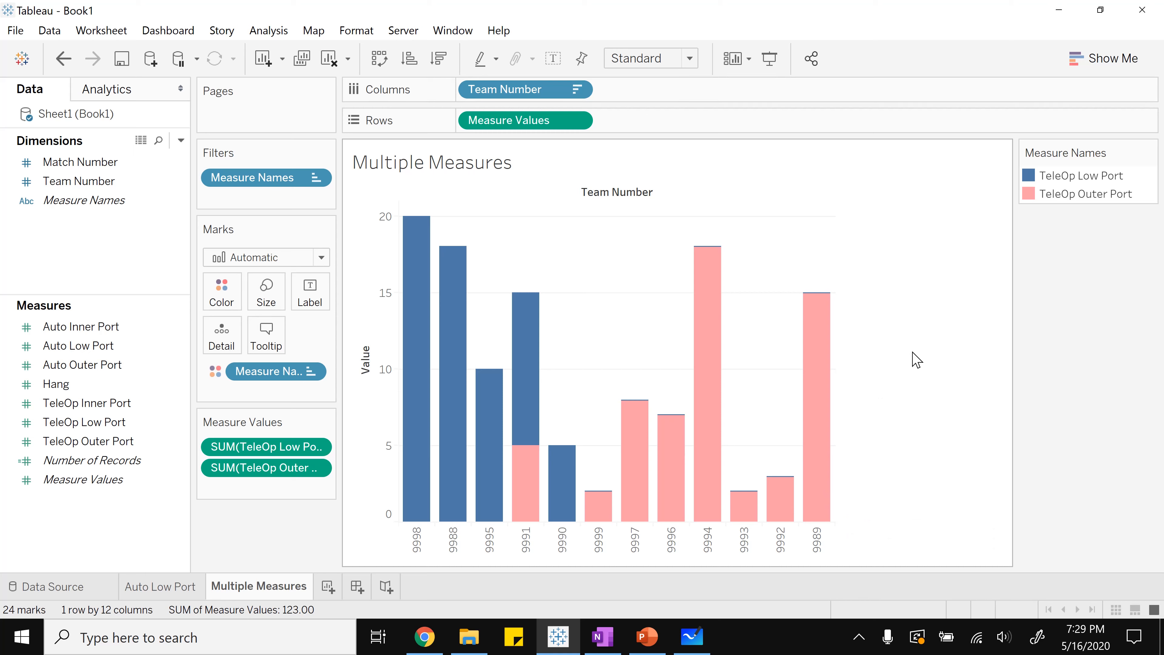
pyautogui.moveTo(523, 477)
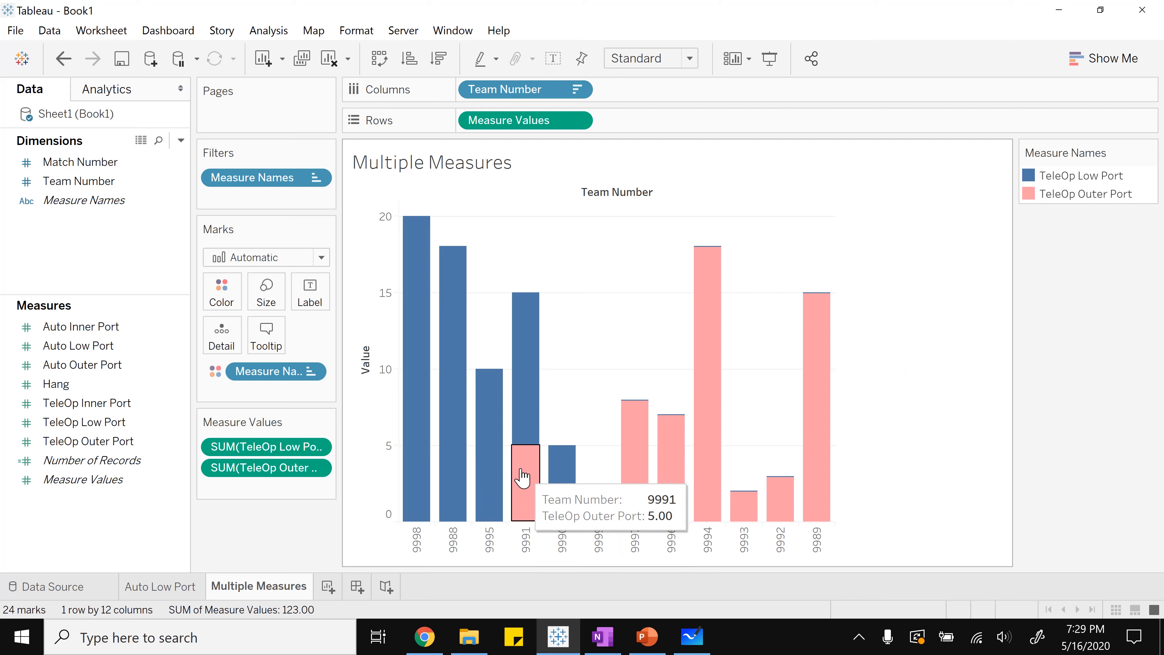
pyautogui.moveTo(521, 435)
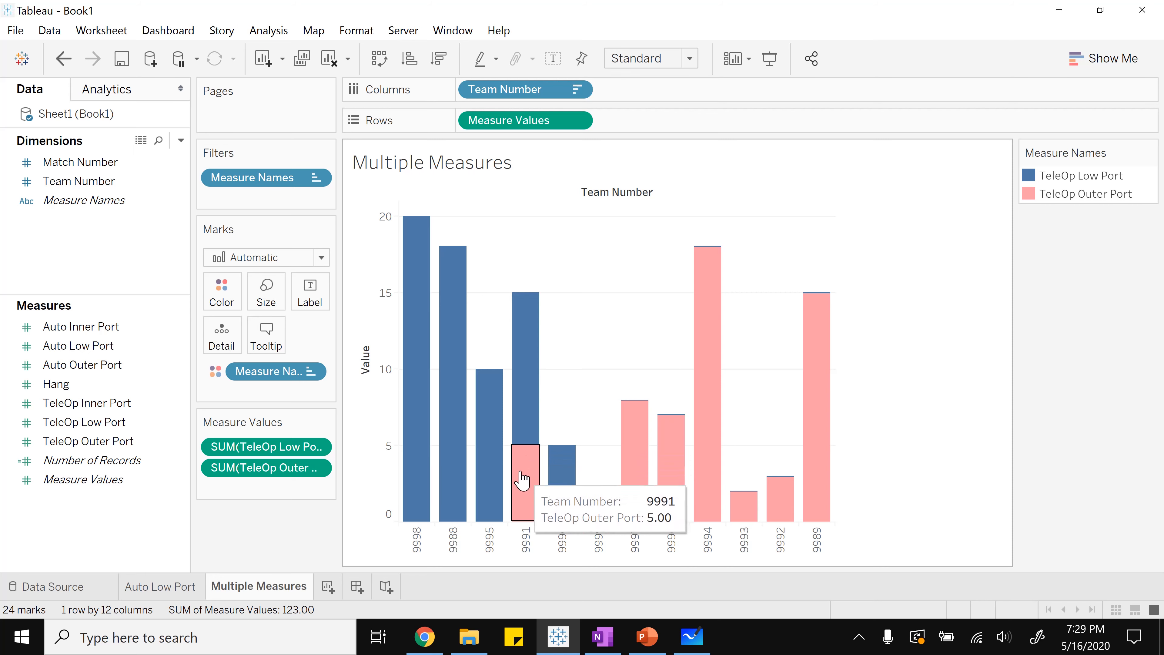
pyautogui.moveTo(525, 406)
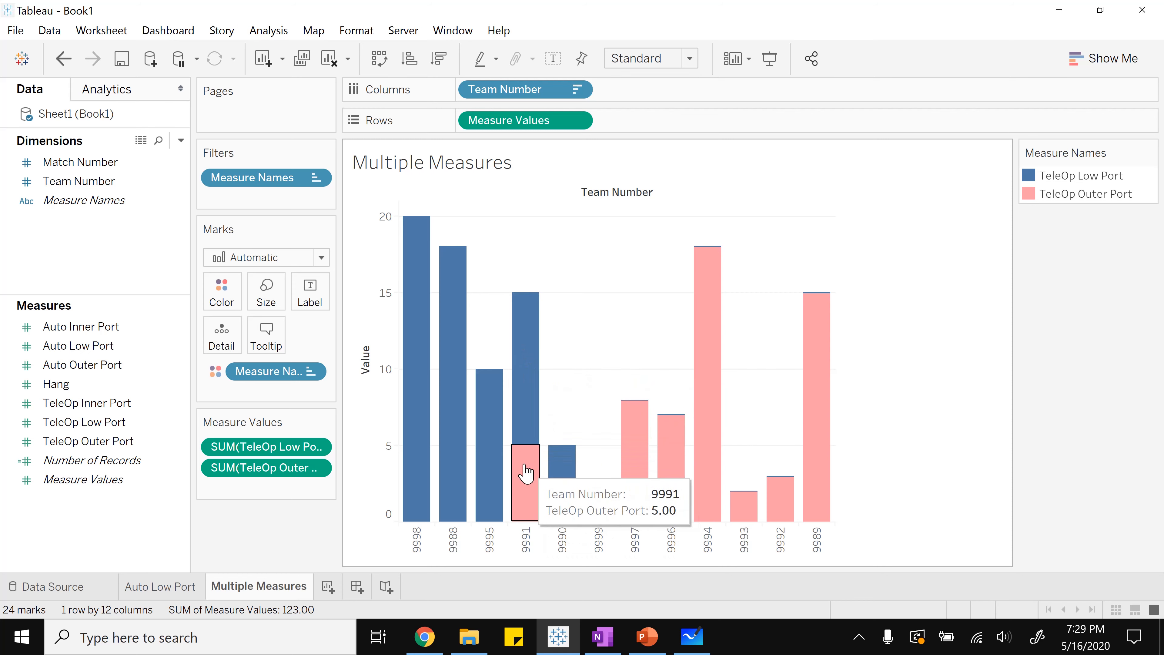
pyautogui.moveTo(647, 469)
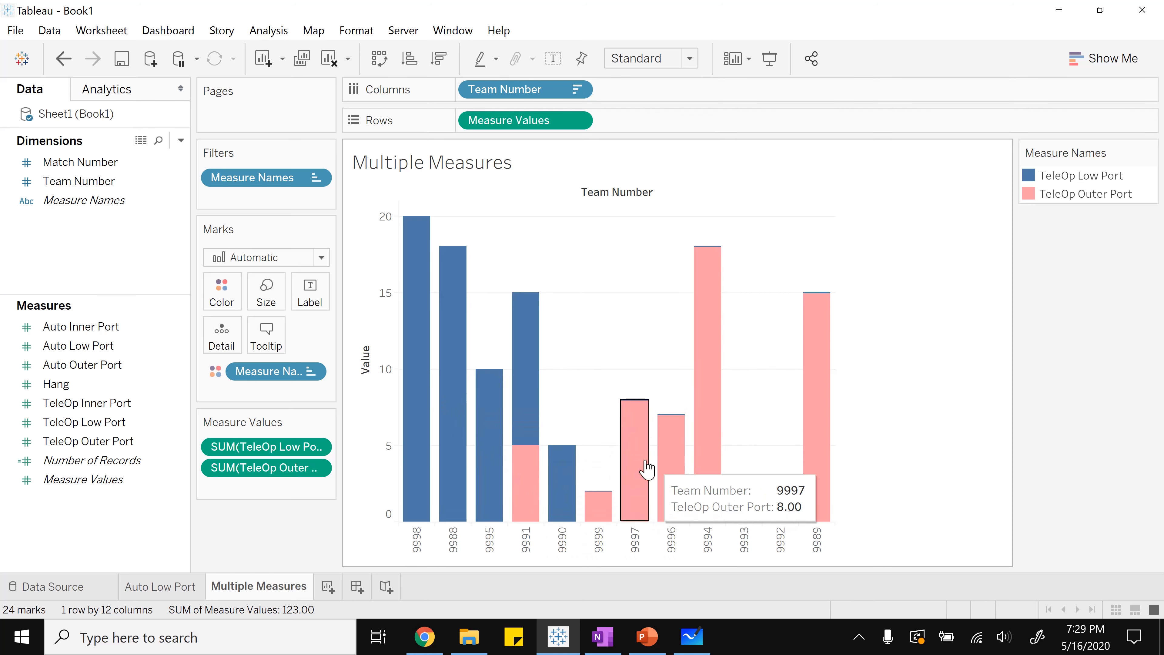
# Assign yellow to TeleOp Low Port and blue to TeleOp Outer Port in the measure colors
pyautogui.click(223, 299)
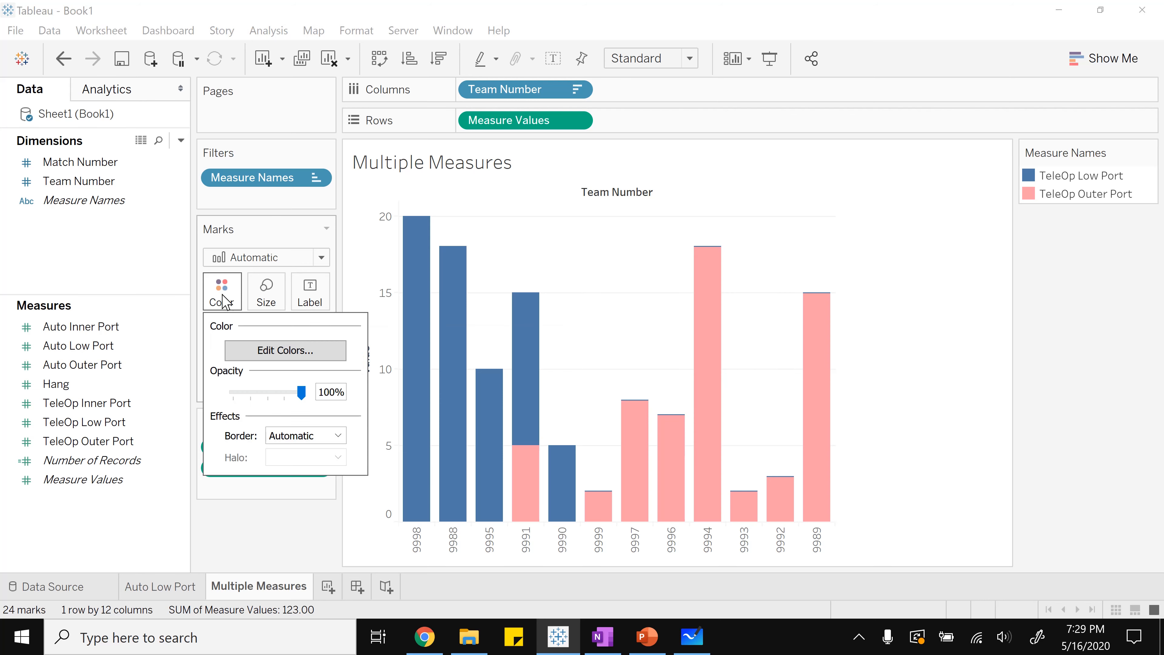
pyautogui.click(265, 355)
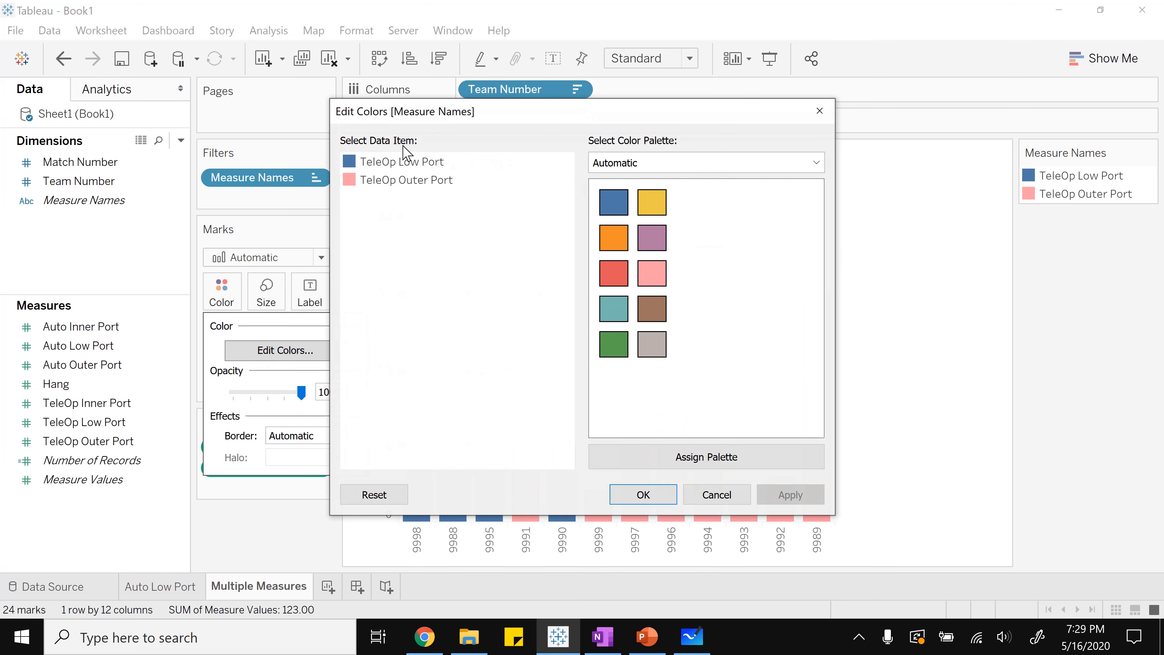
pyautogui.click(660, 206)
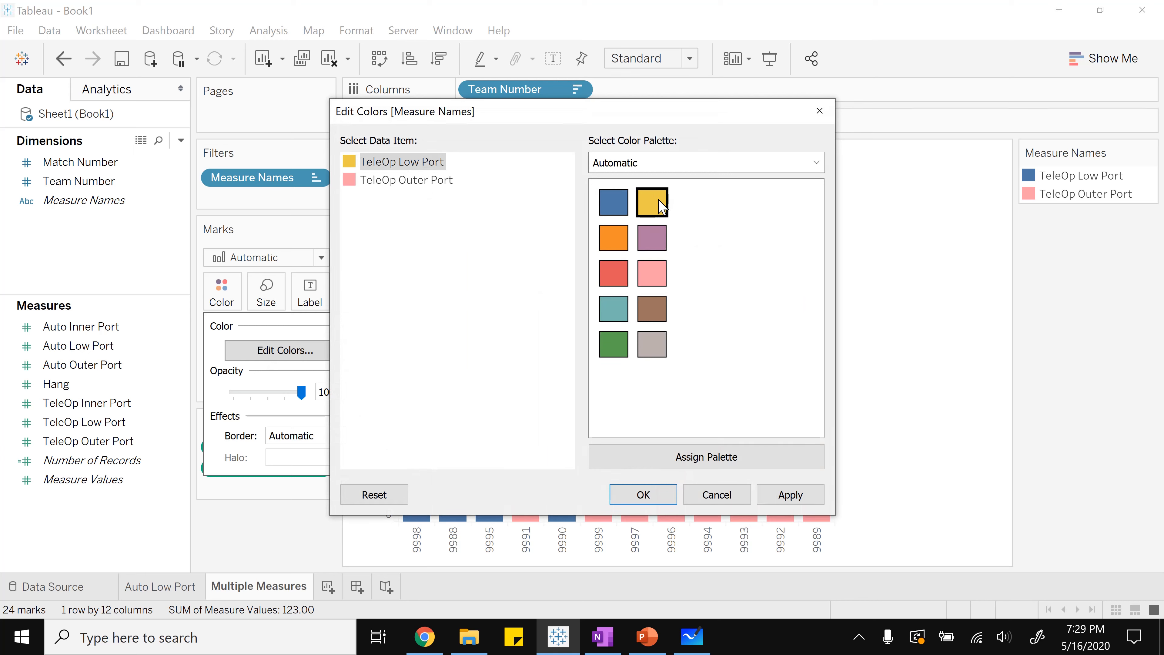
pyautogui.click(417, 183)
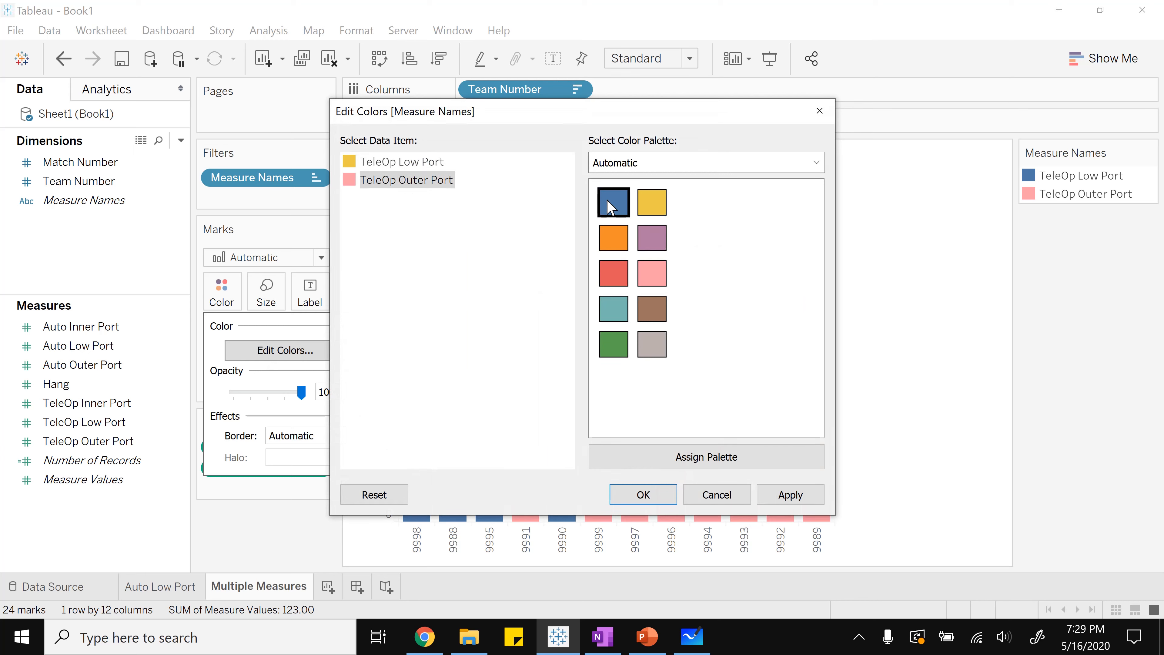
pyautogui.click(611, 206)
pyautogui.click(643, 494)
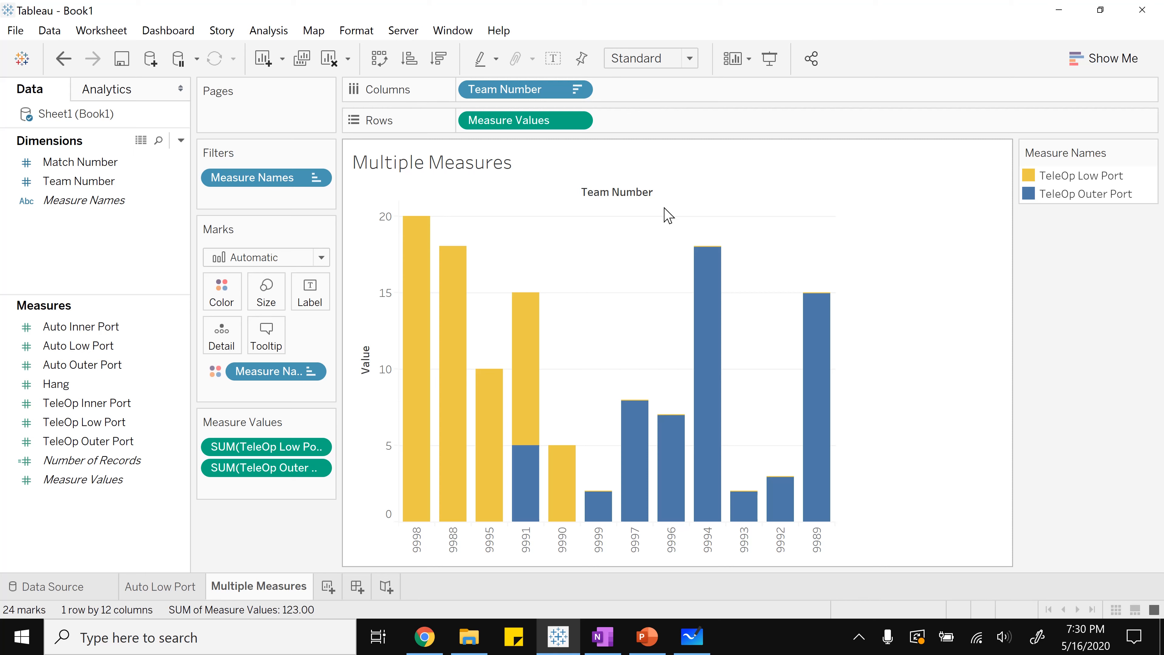
# Change the mark type from Automatic to Shape and inspect the two markers of team 9998
pyautogui.click(321, 259)
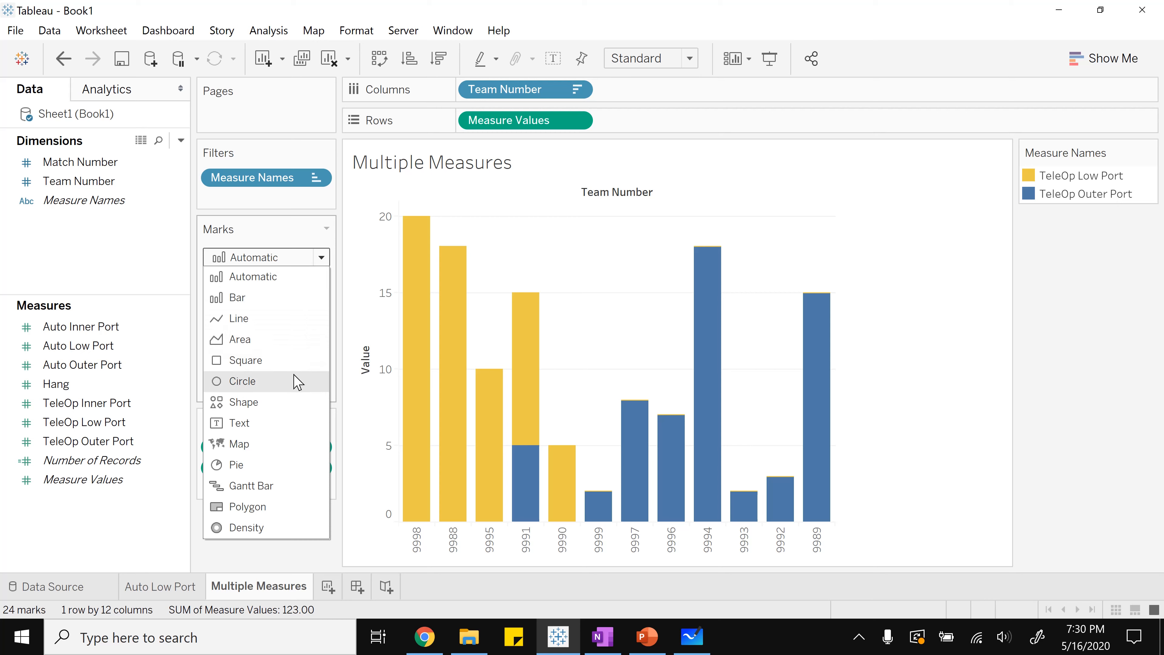
pyautogui.click(285, 402)
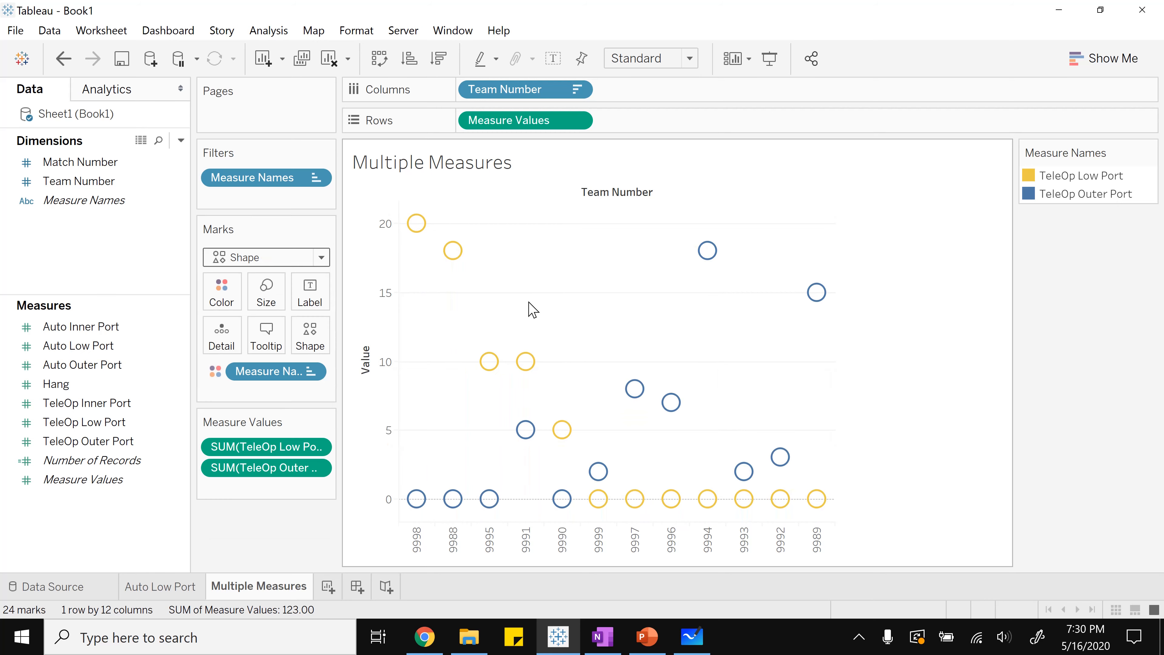
pyautogui.moveTo(409, 229)
pyautogui.moveTo(410, 504)
# Try the plus sign as the marker shape for all marks and switch it to the asterisk
pyautogui.click(310, 337)
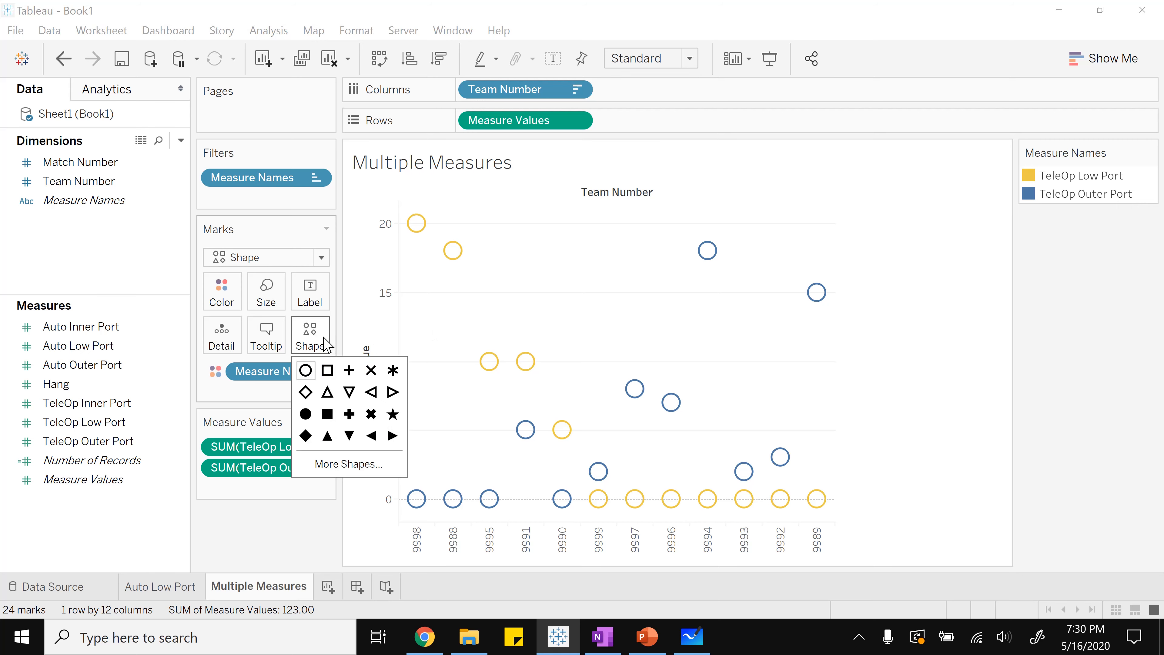
pyautogui.click(349, 370)
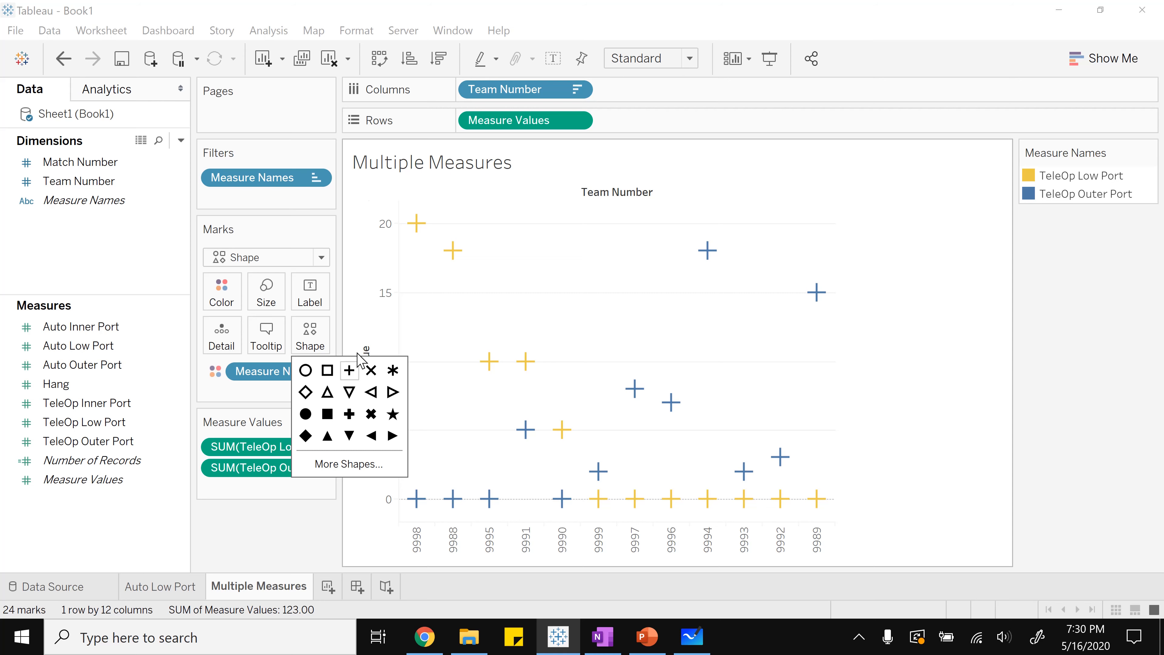
pyautogui.click(392, 370)
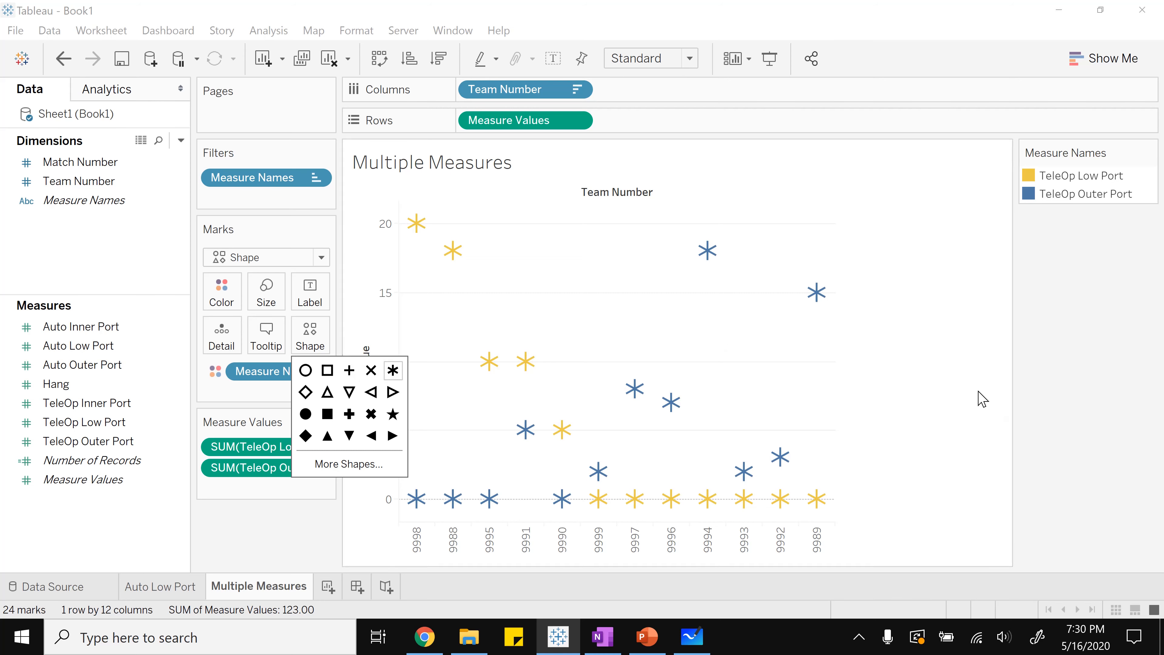
pyautogui.click(1087, 400)
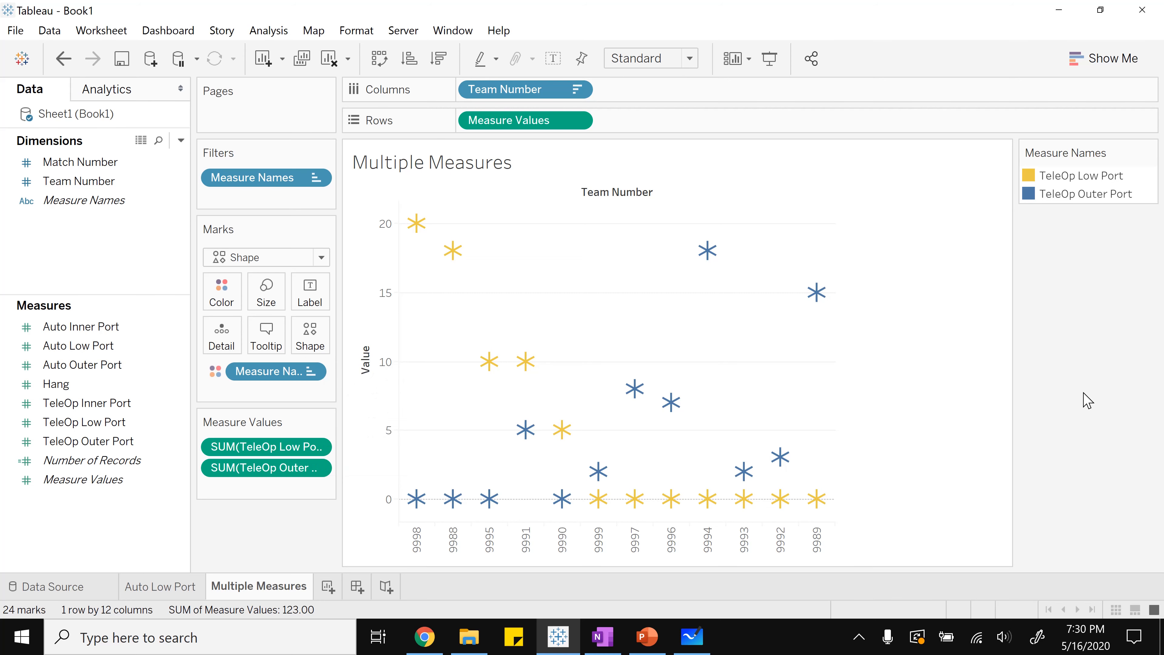
# Move Measure Names from the color encoding to size, move it on to shape, and inspect team 9998's upper marker
pyautogui.click(252, 372)
pyautogui.moveTo(251, 372); pyautogui.dragTo(264, 296)
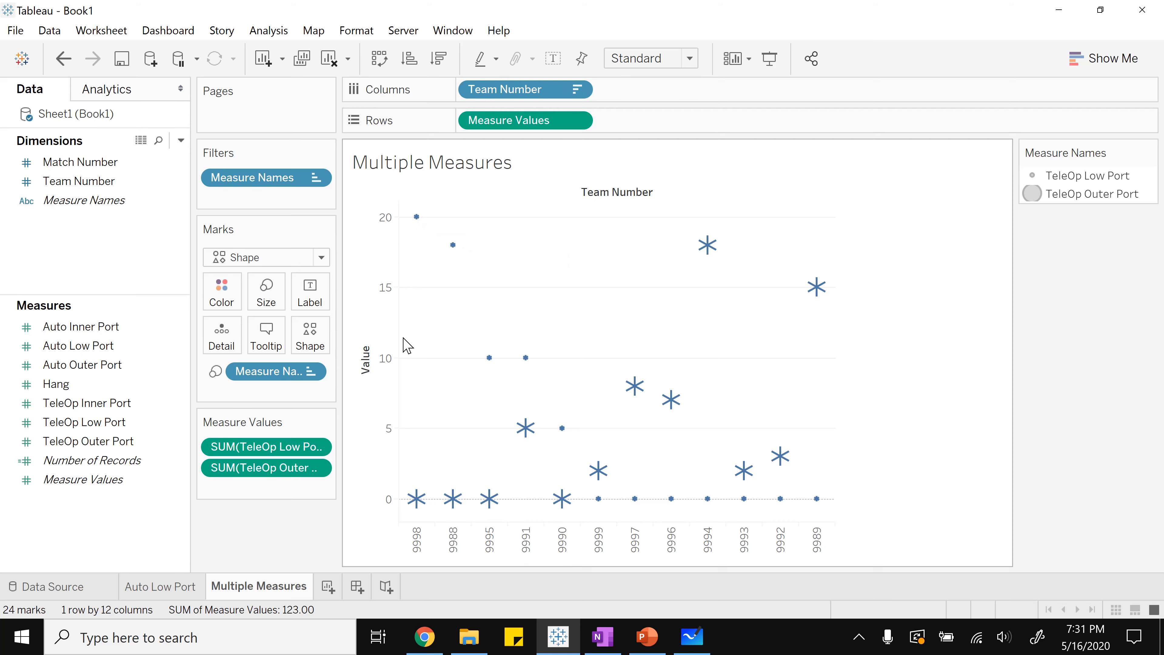
pyautogui.moveTo(266, 373); pyautogui.dragTo(313, 340)
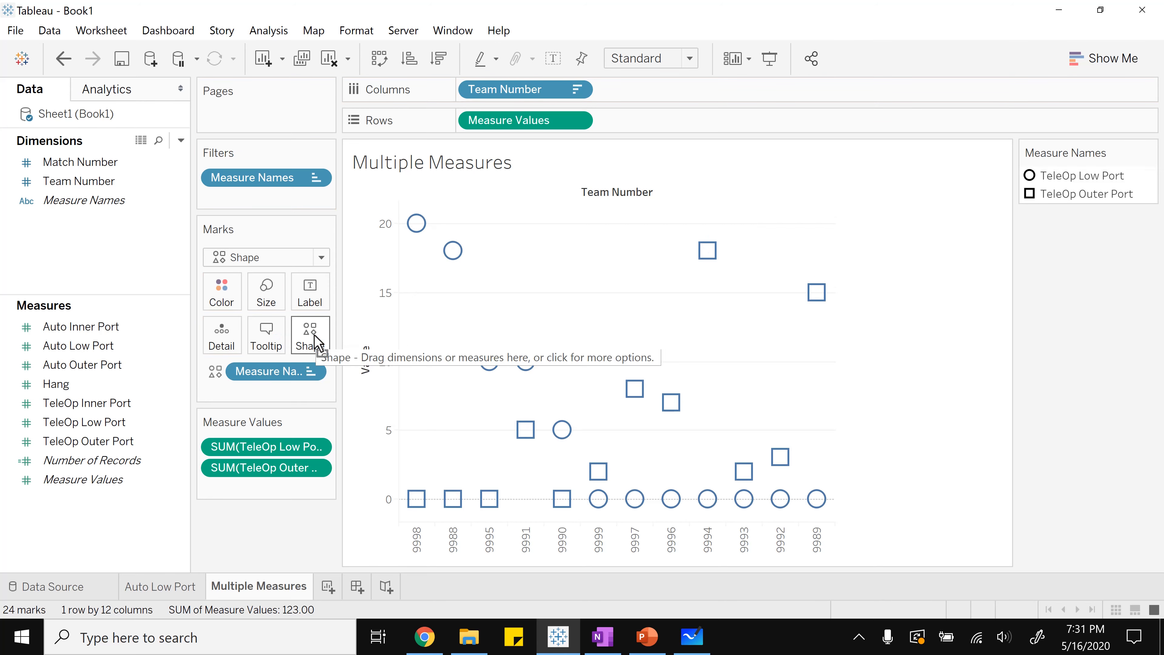
pyautogui.moveTo(414, 221)
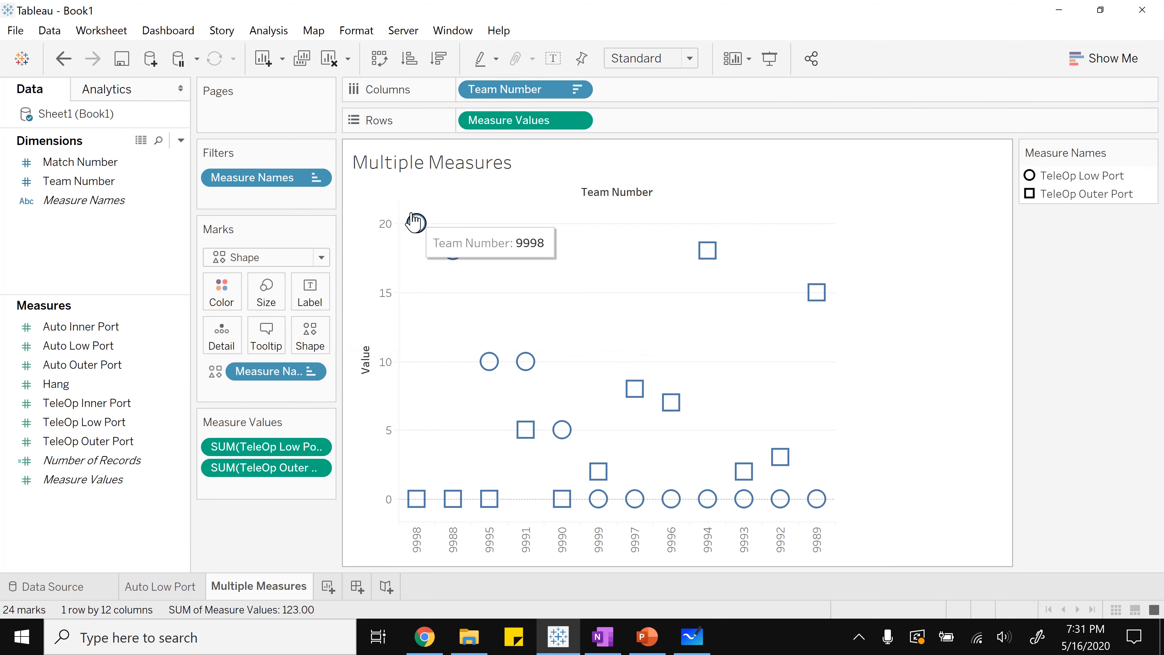